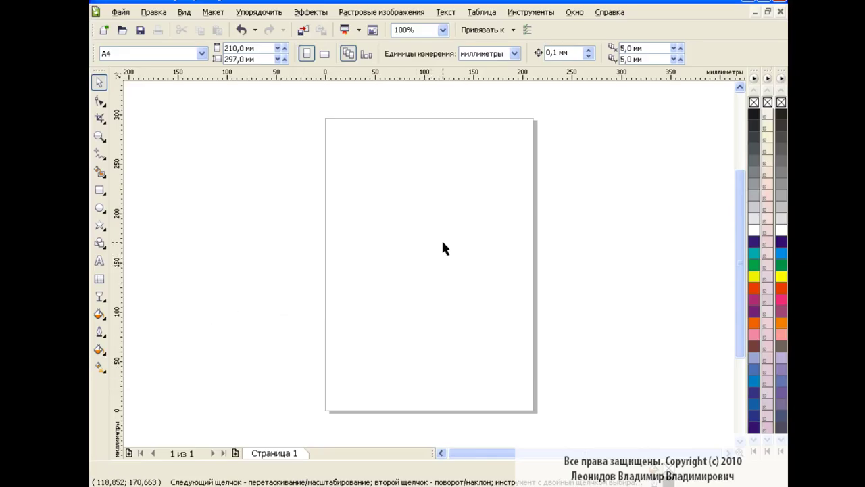
# Step: Draw a large circle mid-page and give it a radial fountain fill
pyautogui.click(100, 208)
pyautogui.moveTo(356, 178); pyautogui.dragTo(504, 326)
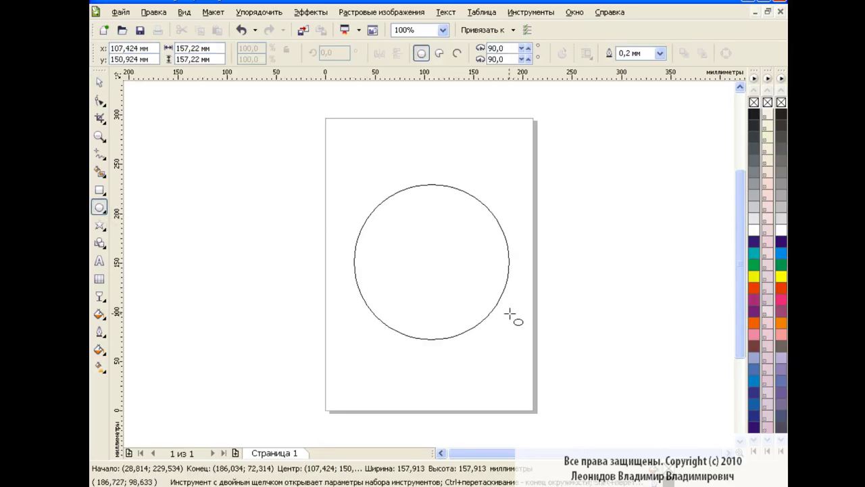
pyautogui.click(99, 367)
pyautogui.click(202, 54)
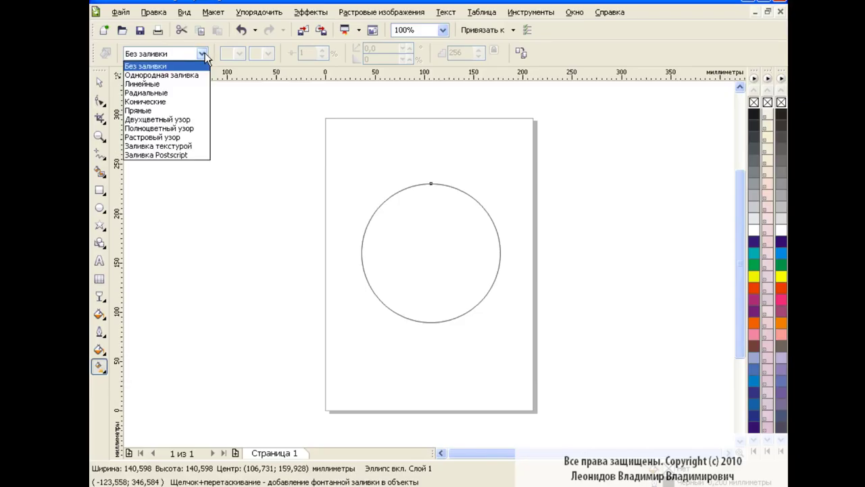
pyautogui.click(184, 92)
# Step: Make the radial gradient's outer colour grey and fine-tune its end node
pyautogui.click(239, 54)
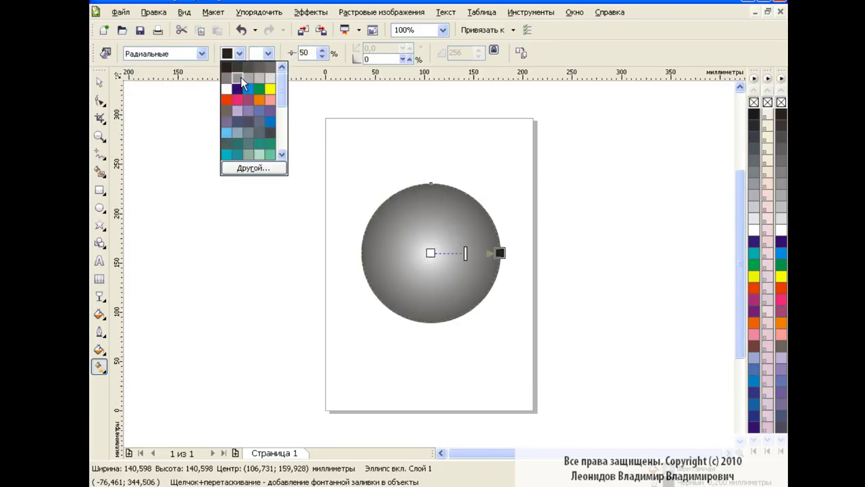
pyautogui.click(239, 78)
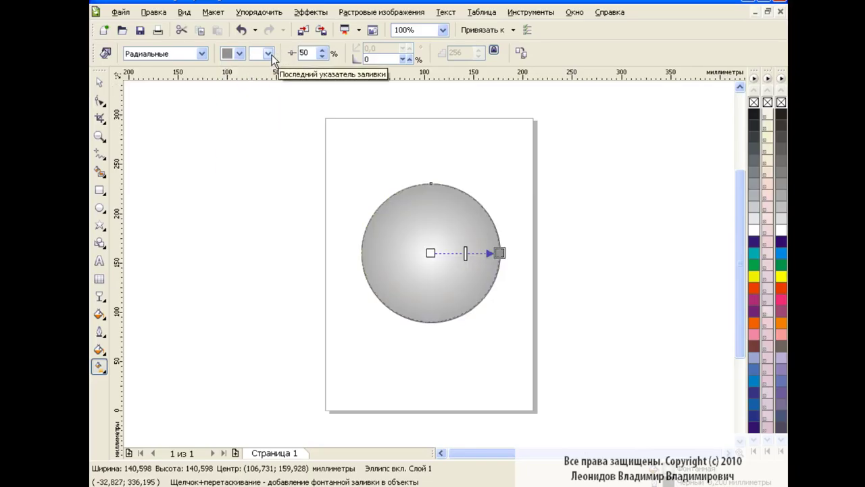
pyautogui.moveTo(499, 252); pyautogui.dragTo(494, 253)
pyautogui.press('space')
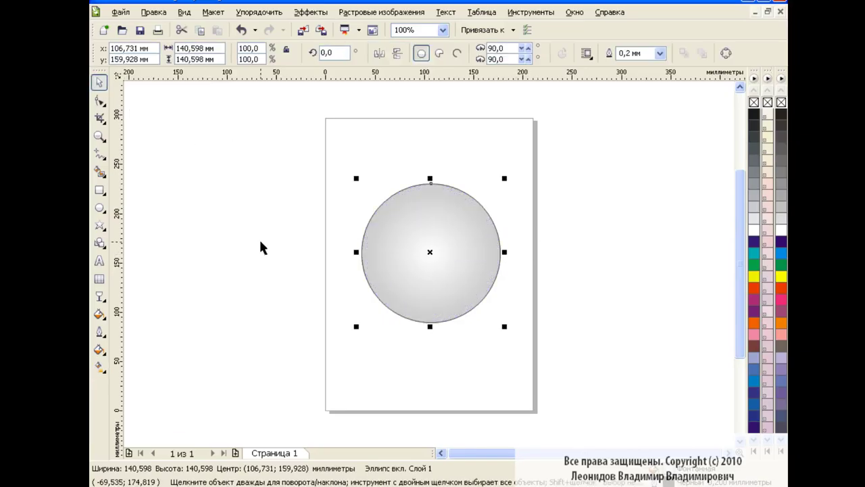
pyautogui.click(99, 366)
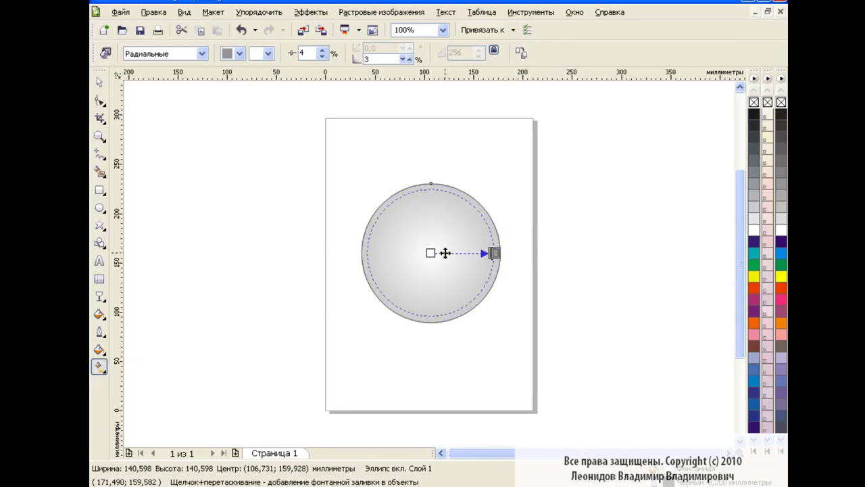
pyautogui.press('space')
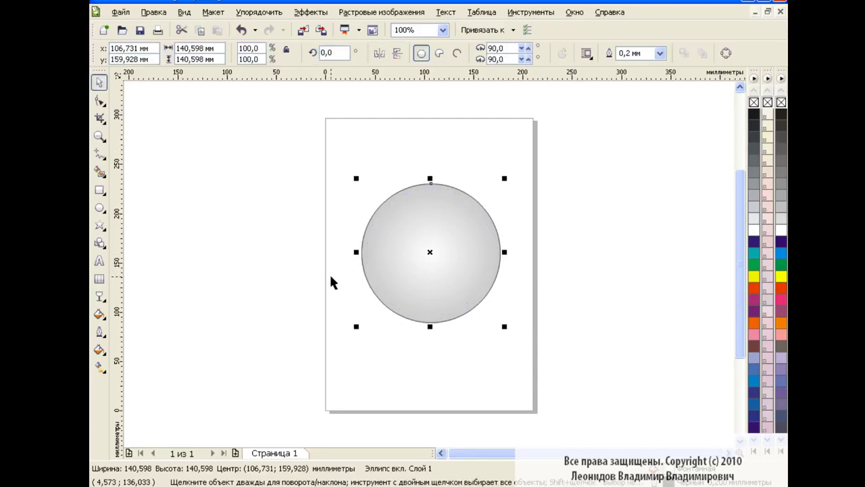
pyautogui.click(99, 208)
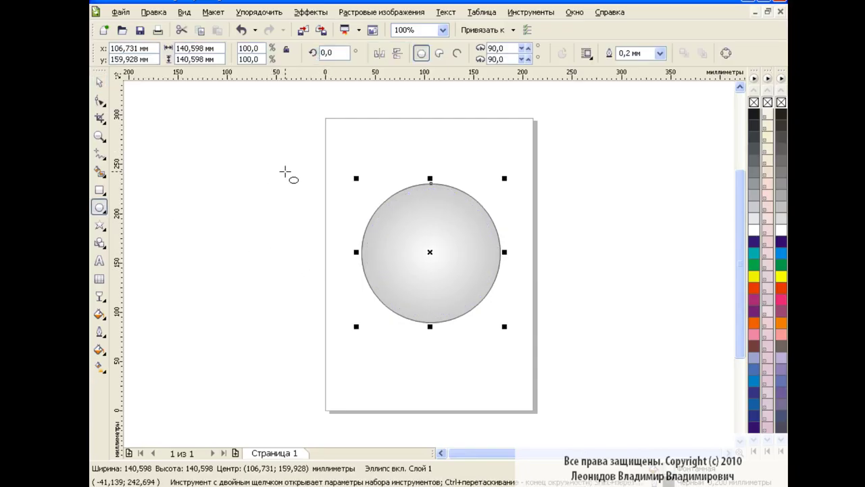
# Step: Draw a small circle above the sphere with a white-to-green radial gradient stretched past its edge
pyautogui.moveTo(280, 165)
pyautogui.mouseDown()
pyautogui.moveTo(326, 215)
pyautogui.moveTo(432, 150)
pyautogui.mouseUp()
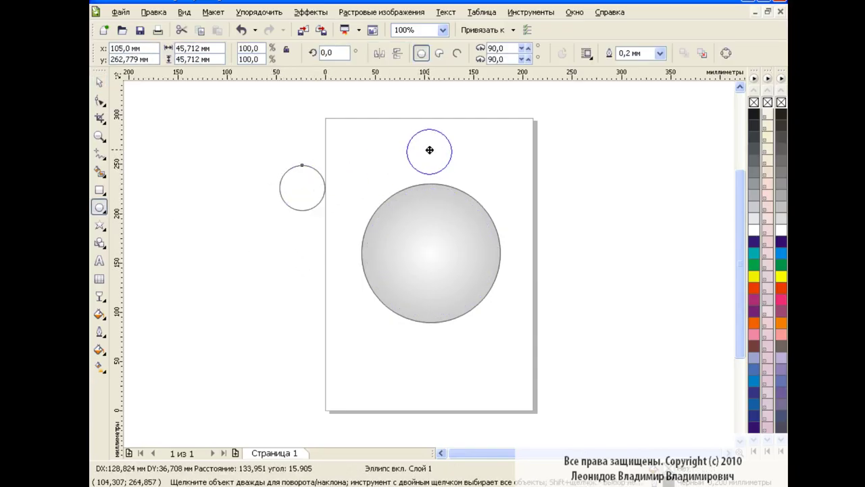
pyautogui.click(100, 367)
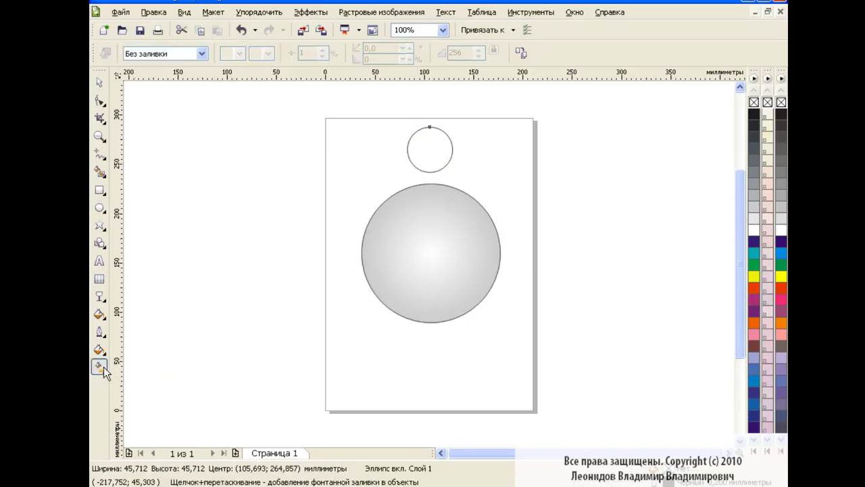
pyautogui.click(201, 53)
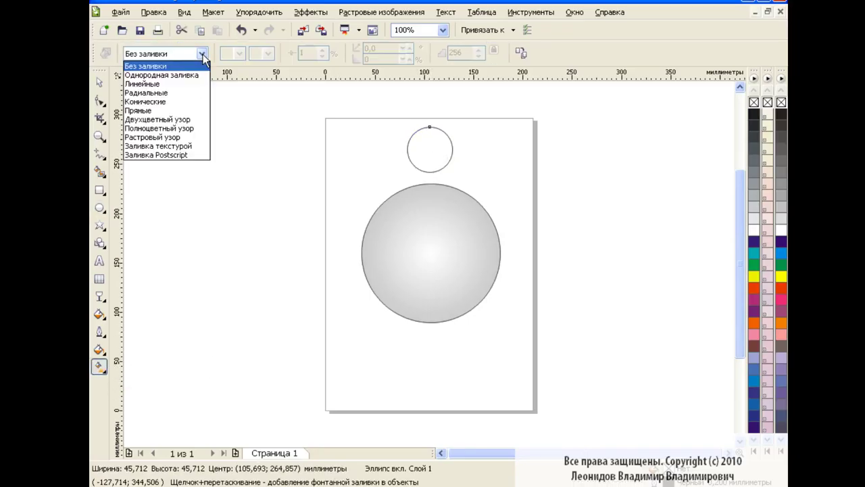
pyautogui.click(187, 89)
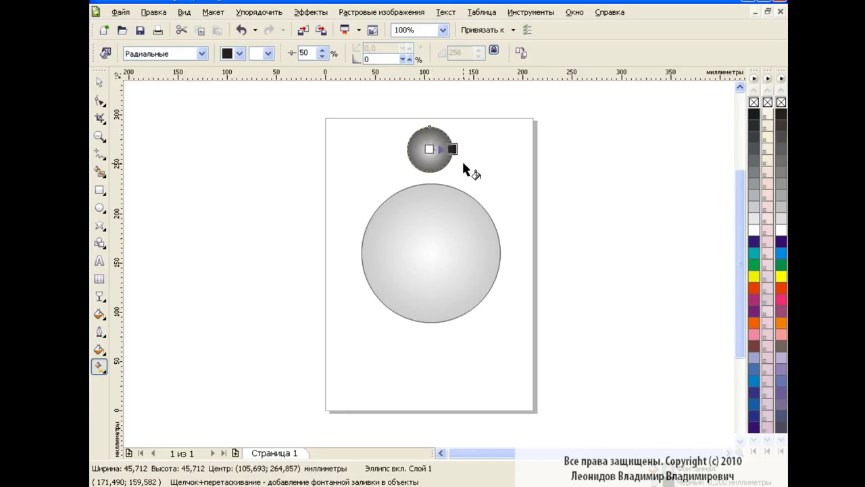
pyautogui.click(240, 54)
pyautogui.click(259, 89)
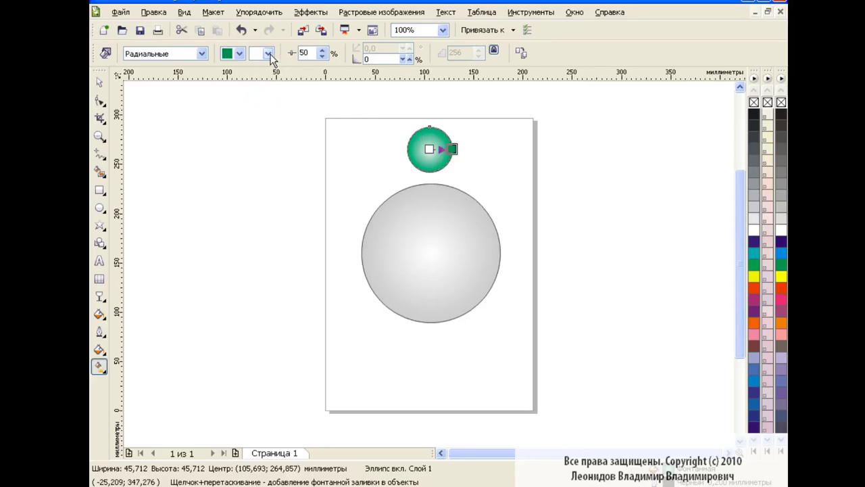
pyautogui.click(240, 53)
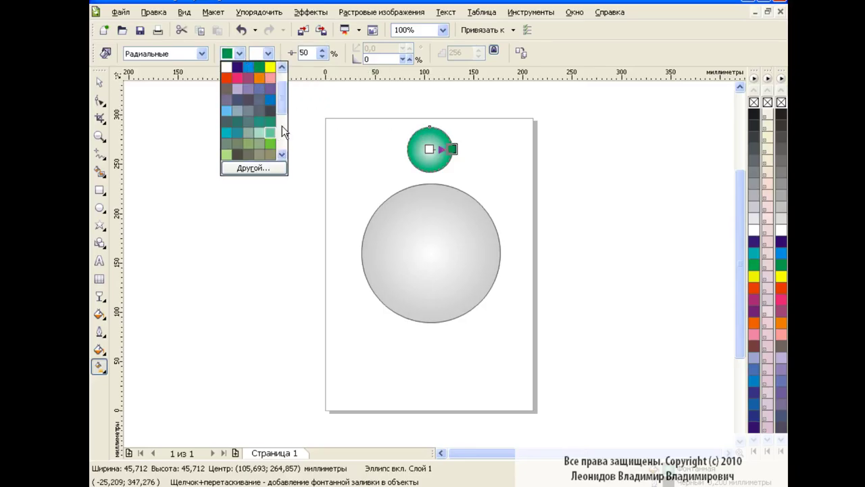
pyautogui.moveTo(440, 149)
pyautogui.mouseDown()
pyautogui.moveTo(450, 148)
pyautogui.moveTo(426, 241)
pyautogui.mouseUp()
# Step: Centre the green circle on the grey circle horizontally and vertically with Align and Distribute
pyautogui.click(99, 82)
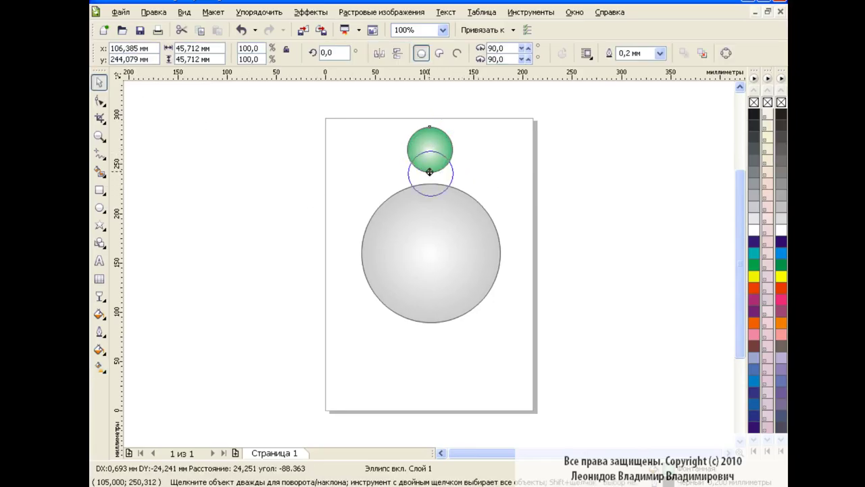
pyautogui.moveTo(344, 179); pyautogui.dragTo(530, 342)
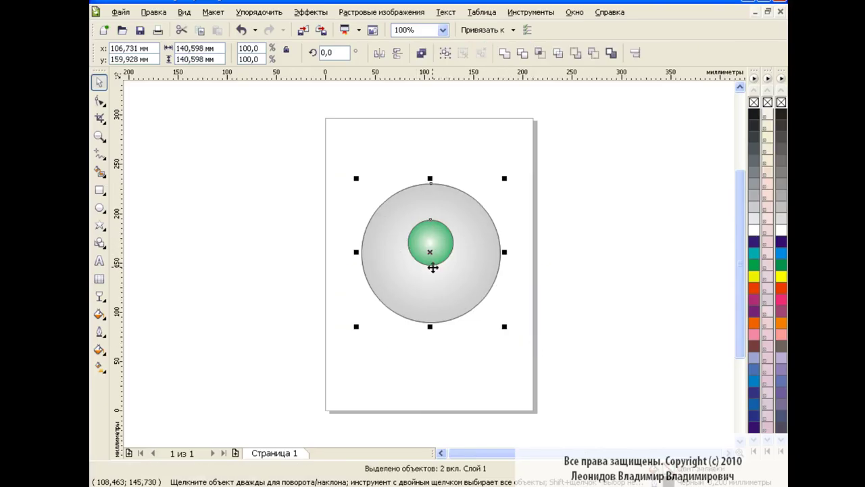
pyautogui.click(634, 53)
pyautogui.click(448, 224)
pyautogui.click(334, 264)
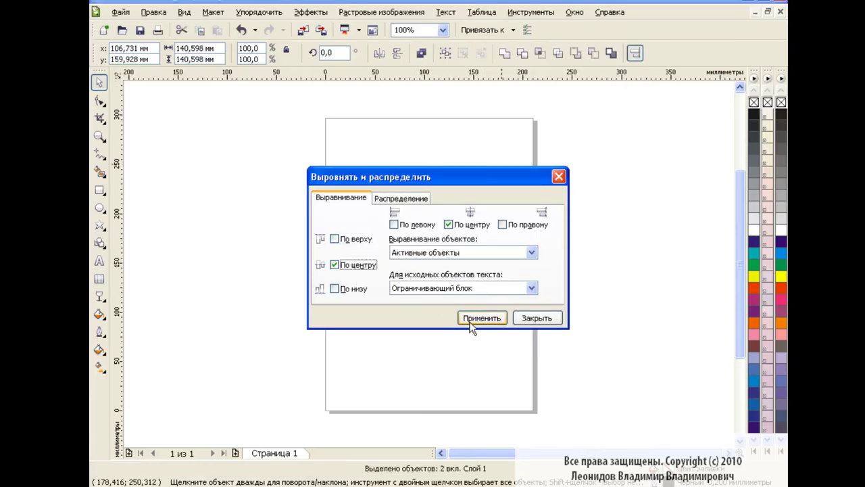
pyautogui.click(484, 318)
pyautogui.click(537, 318)
pyautogui.click(530, 268)
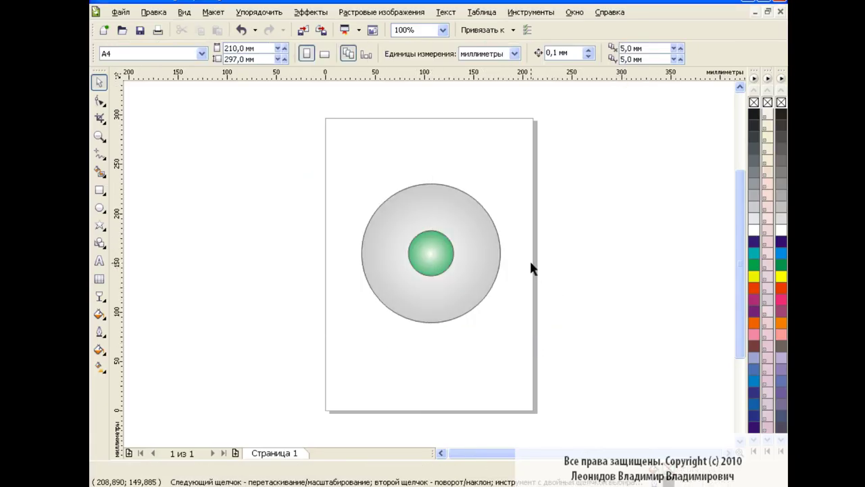
# Step: Zoom the view to 200%
pyautogui.click(443, 31)
pyautogui.click(428, 118)
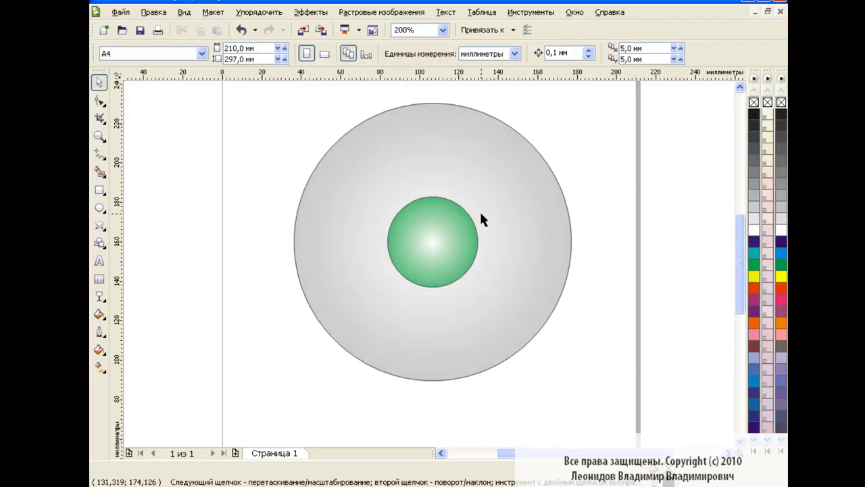
pyautogui.click(99, 226)
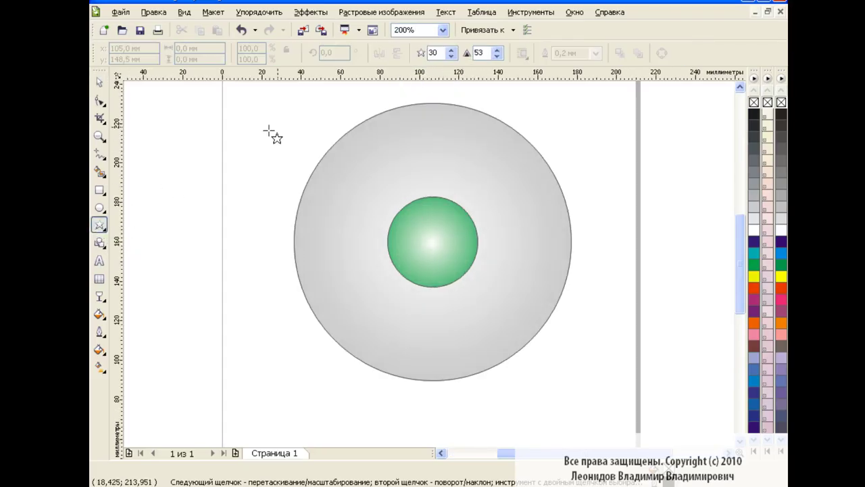
# Step: Draw a thin-spiked 30-point star and shrink it onto the green circle
pyautogui.doubleClick(435, 53)
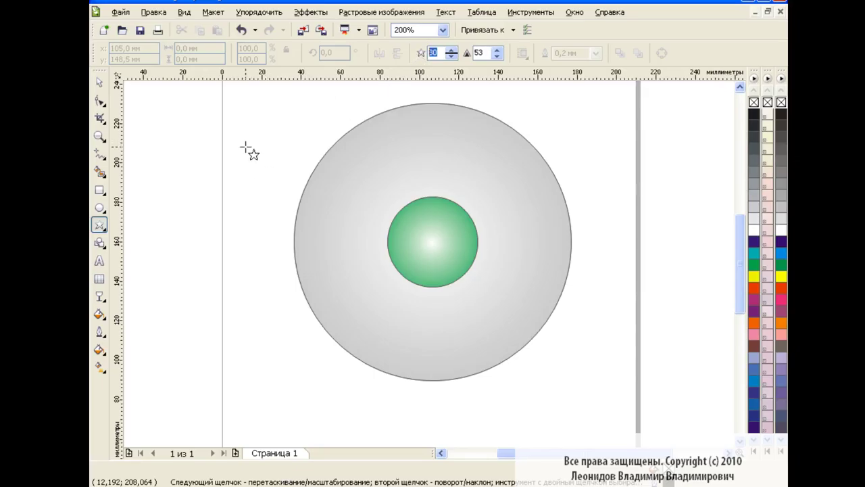
pyautogui.moveTo(205, 118); pyautogui.dragTo(405, 320)
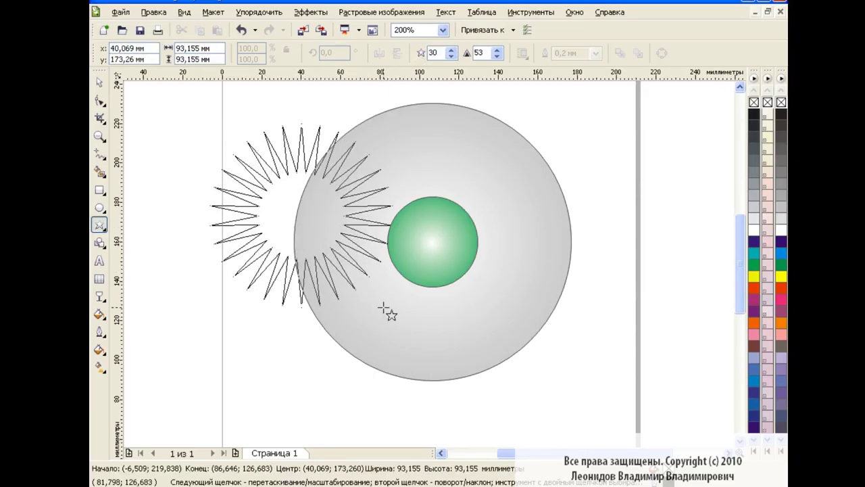
pyautogui.click(99, 101)
pyautogui.moveTo(309, 179); pyautogui.dragTo(309, 200)
pyautogui.press('space')
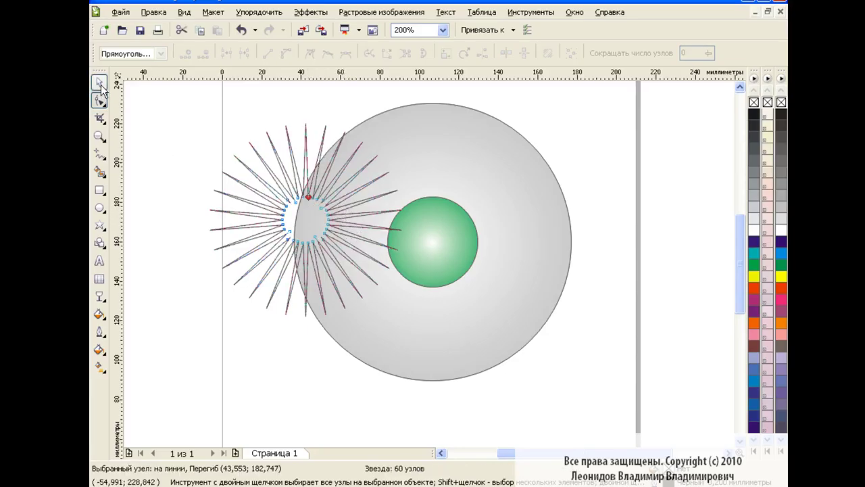
pyautogui.moveTo(406, 322); pyautogui.dragTo(303, 232)
pyautogui.moveTo(261, 178); pyautogui.dragTo(439, 250)
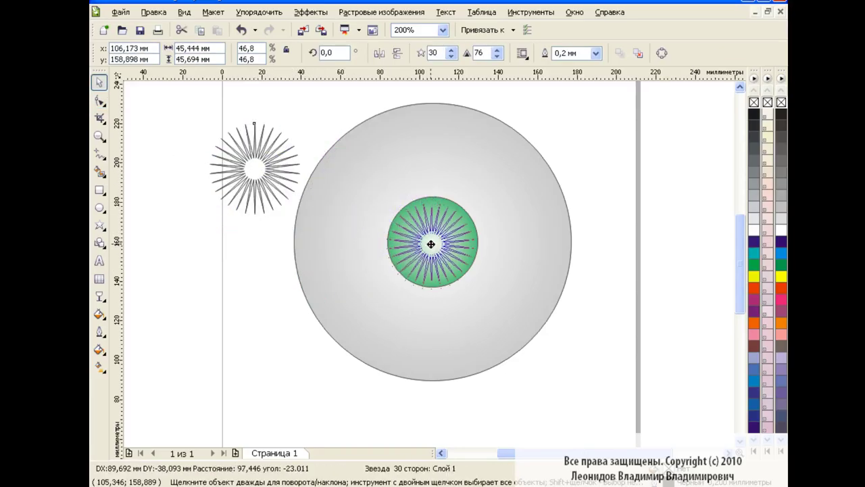
pyautogui.moveTo(480, 291); pyautogui.dragTo(470, 282)
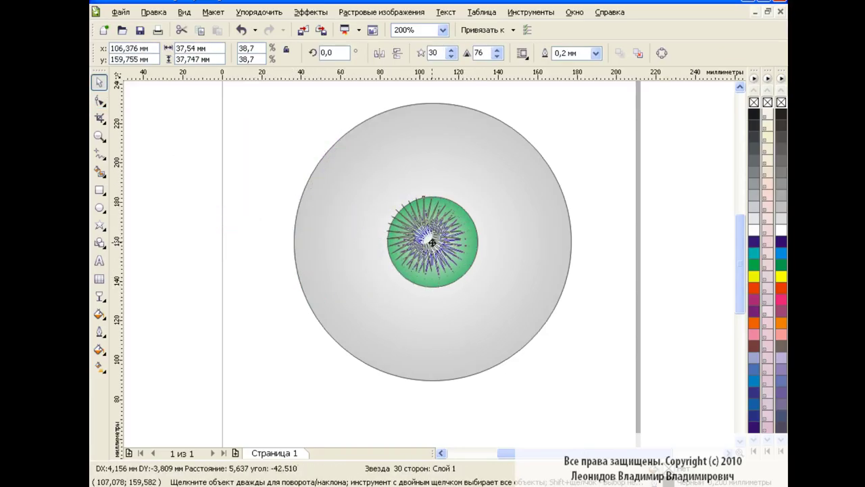
# Step: Centre the star on the green circle using Align and Distribute
pyautogui.keyDown('shift'); pyautogui.click(477, 237); pyautogui.keyUp('shift')
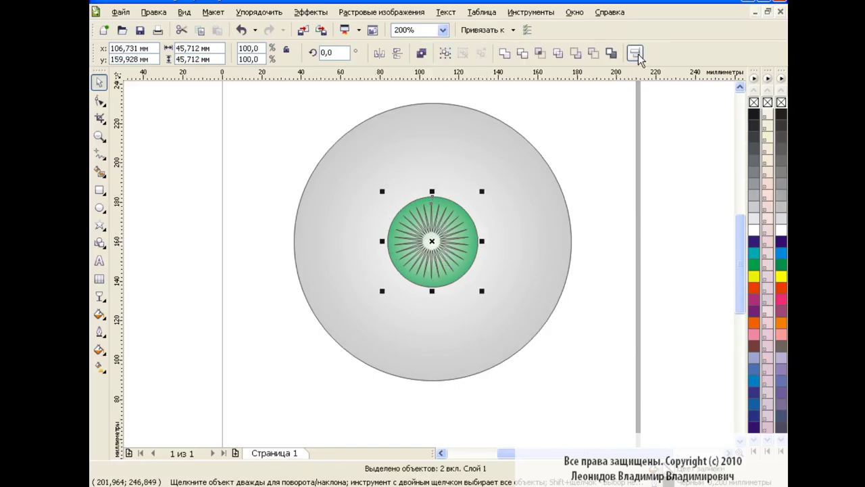
pyautogui.click(634, 52)
pyautogui.click(449, 223)
pyautogui.click(334, 264)
pyautogui.click(489, 317)
pyautogui.click(538, 317)
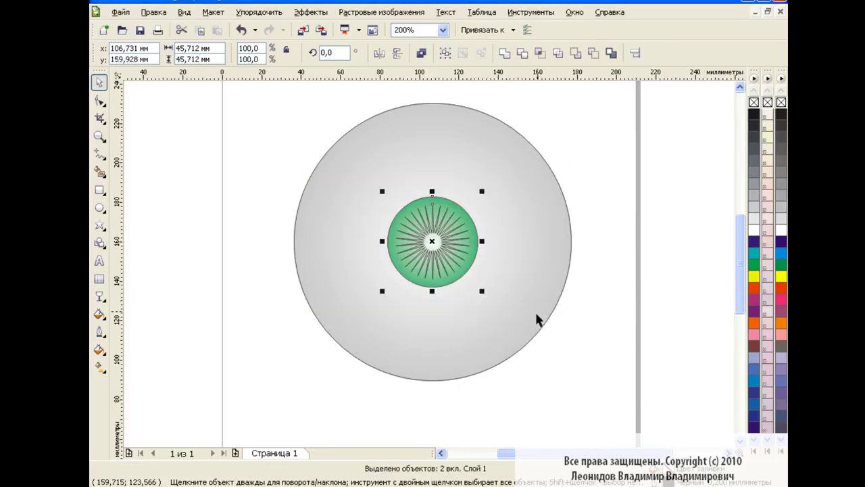
pyautogui.click(515, 220)
pyautogui.click(451, 235)
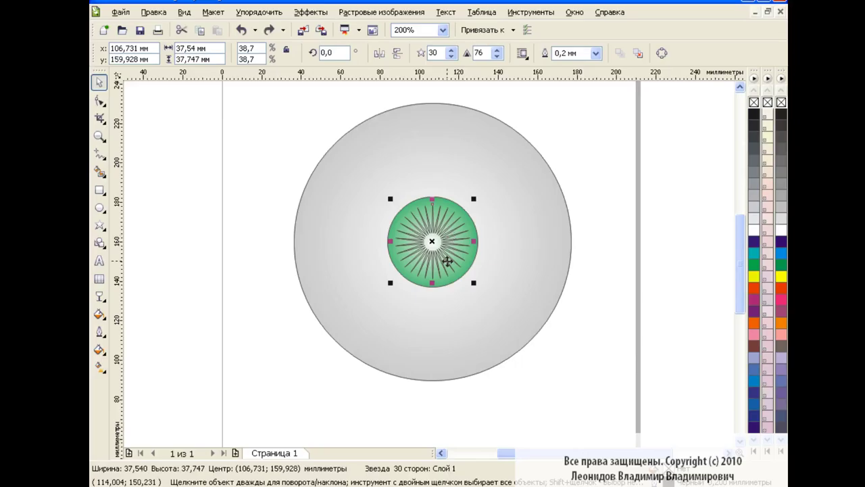
pyautogui.click(612, 213)
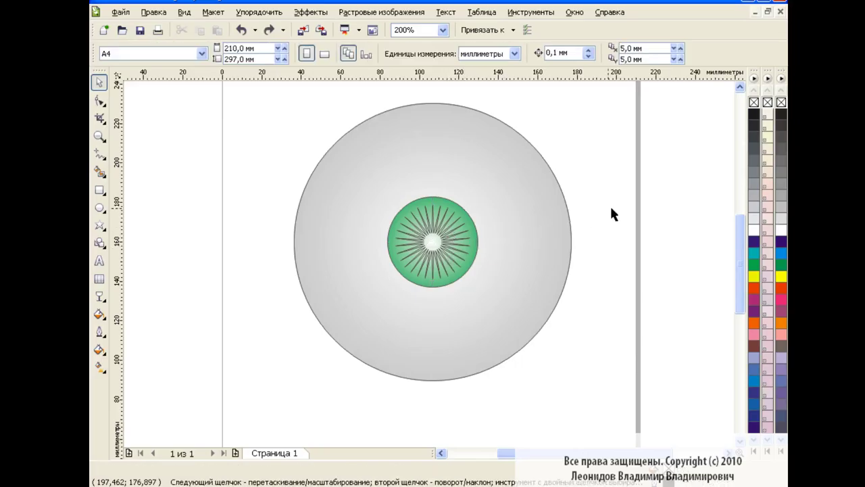
pyautogui.click(538, 218)
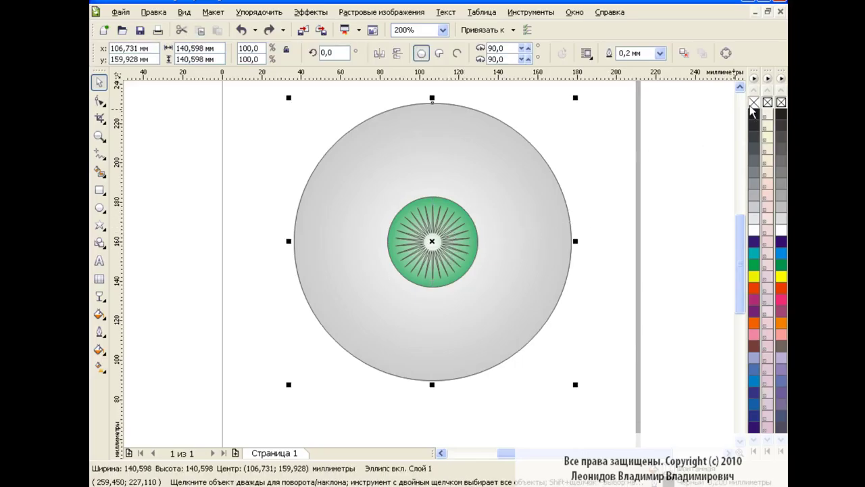
# Step: Give the iris star a light green outline colour
pyautogui.click(479, 238)
pyautogui.click(455, 231)
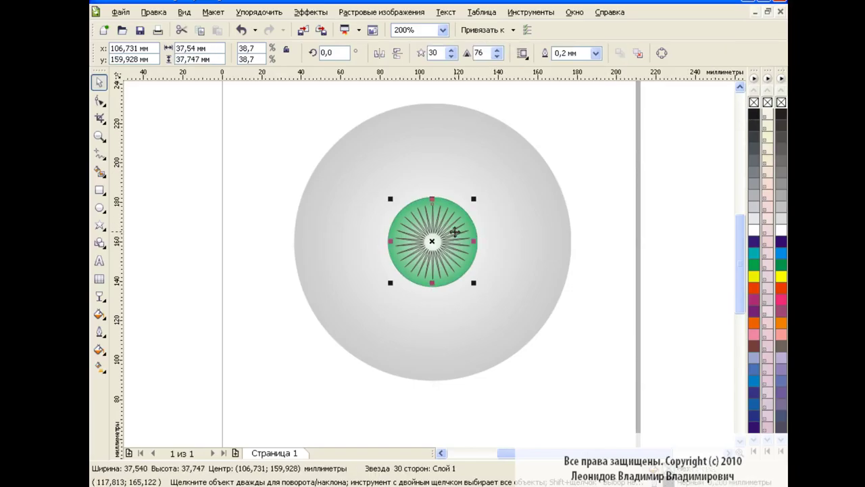
pyautogui.click(99, 330)
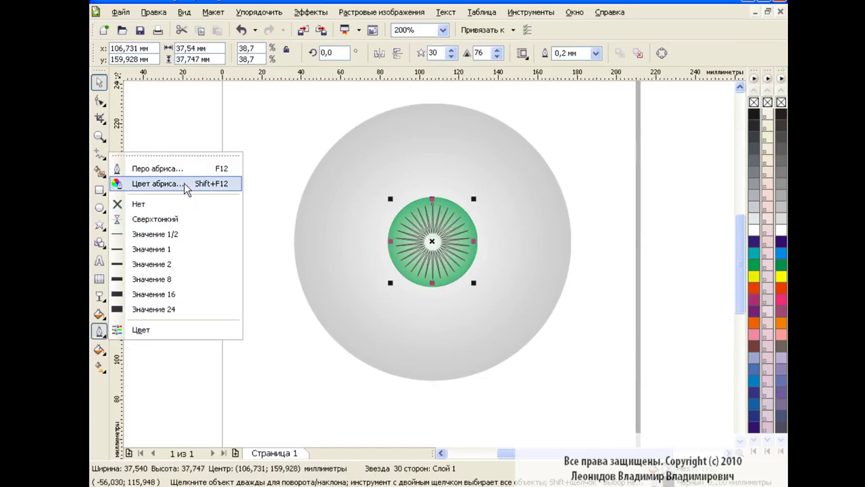
pyautogui.click(184, 183)
pyautogui.click(429, 237)
pyautogui.moveTo(300, 151); pyautogui.dragTo(290, 142)
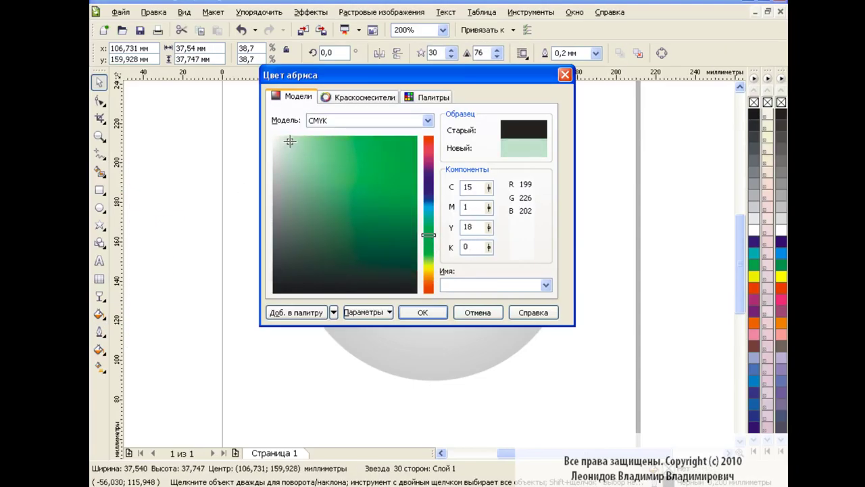
pyautogui.click(426, 313)
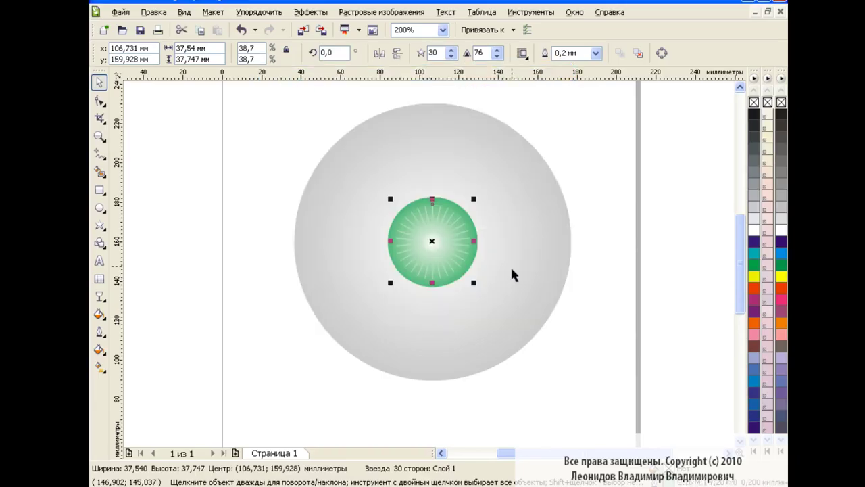
# Step: Apply a zipper distortion to the star with amplitude 20 and frequency 10
pyautogui.click(100, 298)
pyautogui.click(142, 333)
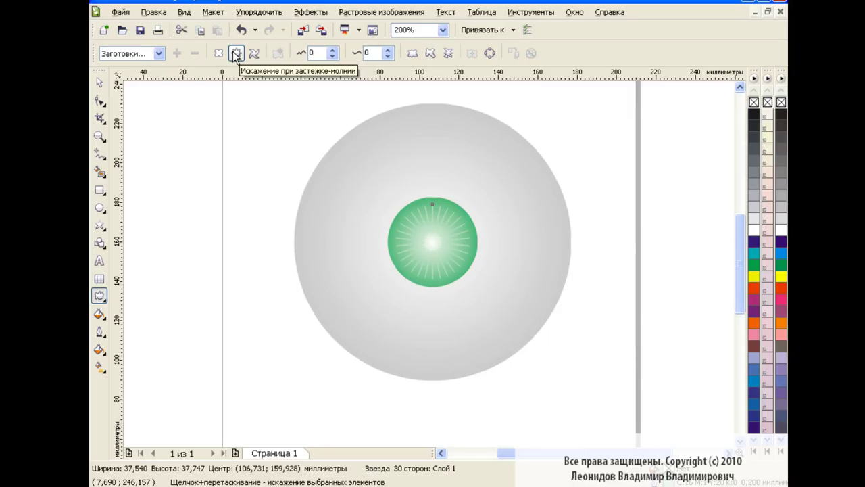
pyautogui.click(305, 52)
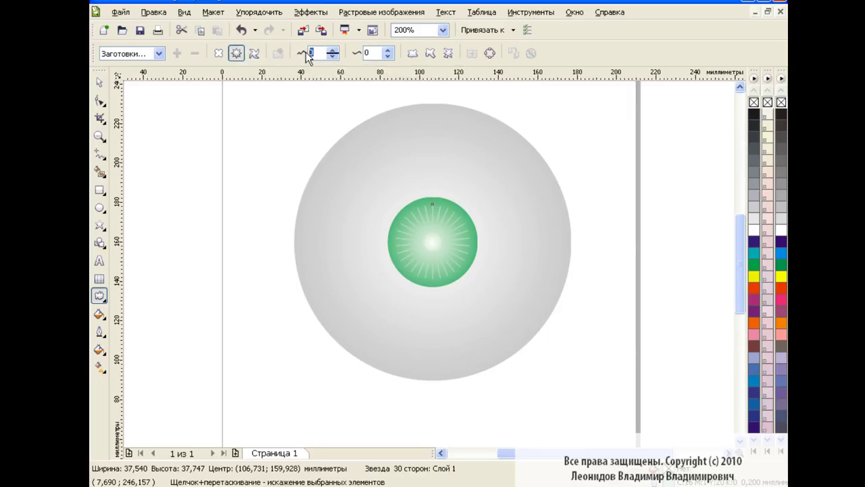
pyautogui.write('20')
pyautogui.click(364, 53)
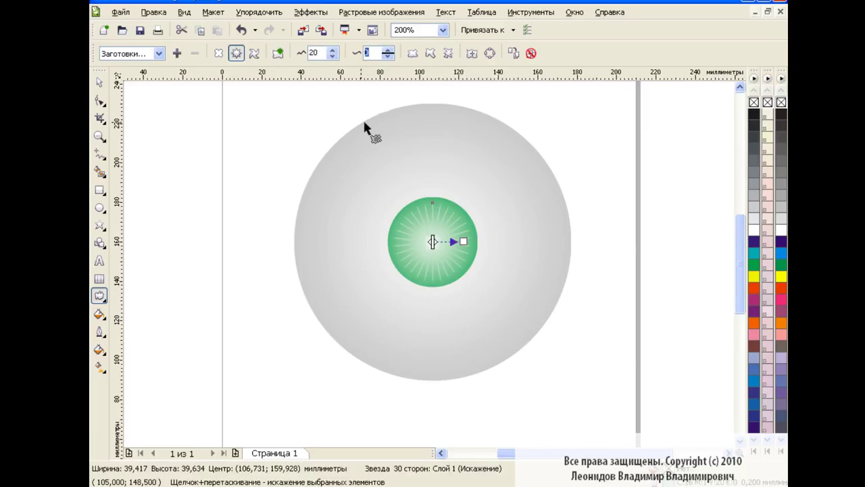
pyautogui.write('10')
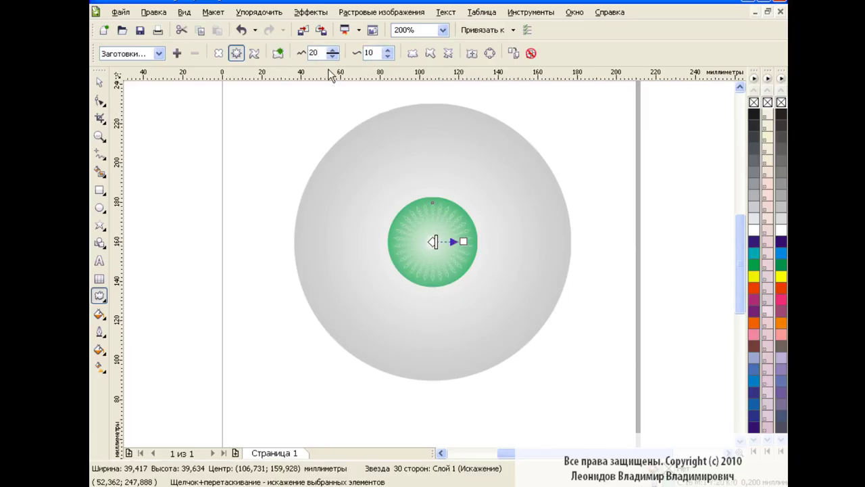
pyautogui.click(99, 82)
pyautogui.click(230, 228)
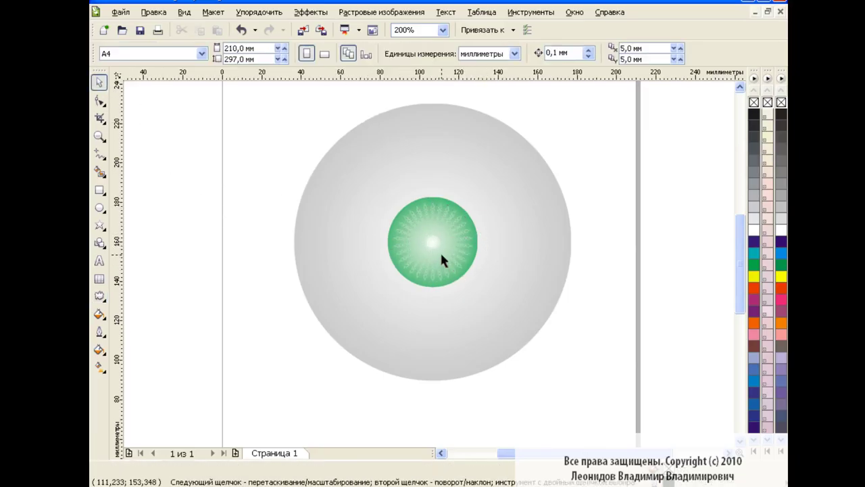
# Step: Draw a black pupil circle and centre it on the green iris
pyautogui.click(100, 207)
pyautogui.click(754, 114)
pyautogui.moveTo(243, 150)
pyautogui.mouseDown()
pyautogui.moveTo(431, 239)
pyautogui.moveTo(451, 261)
pyautogui.mouseUp()
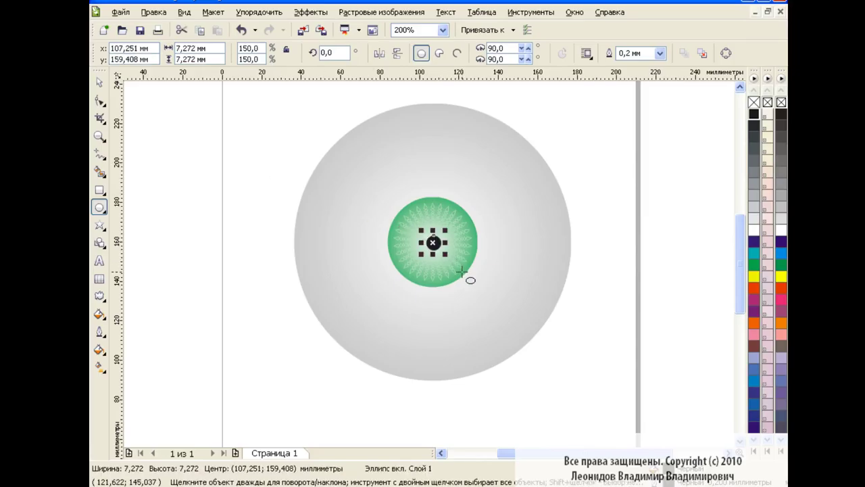
pyautogui.press('space')
pyautogui.keyDown('shift'); pyautogui.click(475, 229); pyautogui.keyUp('shift')
pyautogui.click(634, 53)
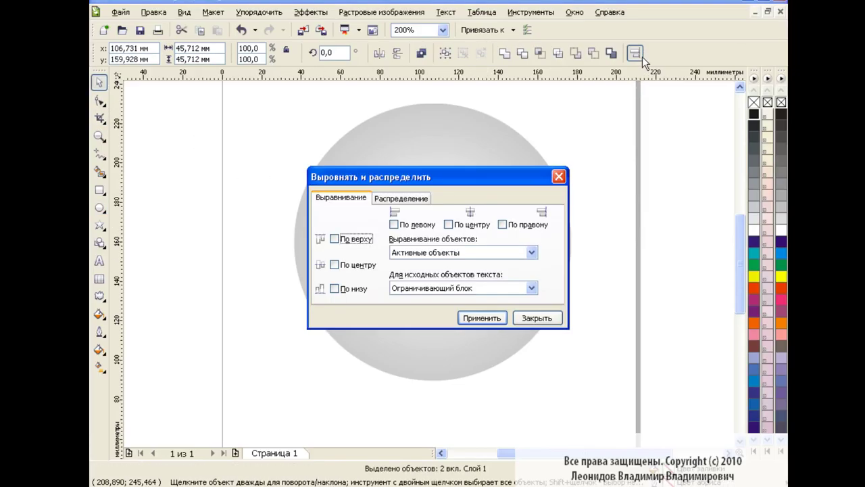
pyautogui.click(448, 224)
pyautogui.click(334, 288)
pyautogui.click(334, 264)
pyautogui.click(482, 318)
pyautogui.click(538, 318)
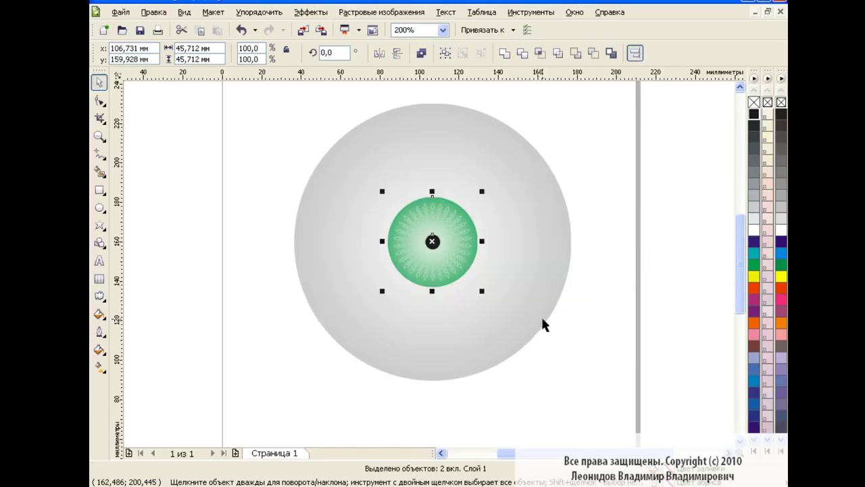
pyautogui.click(622, 236)
# Step: At 400% zoom, enlarge the black pupil and re-centre it on the iris
pyautogui.click(443, 30)
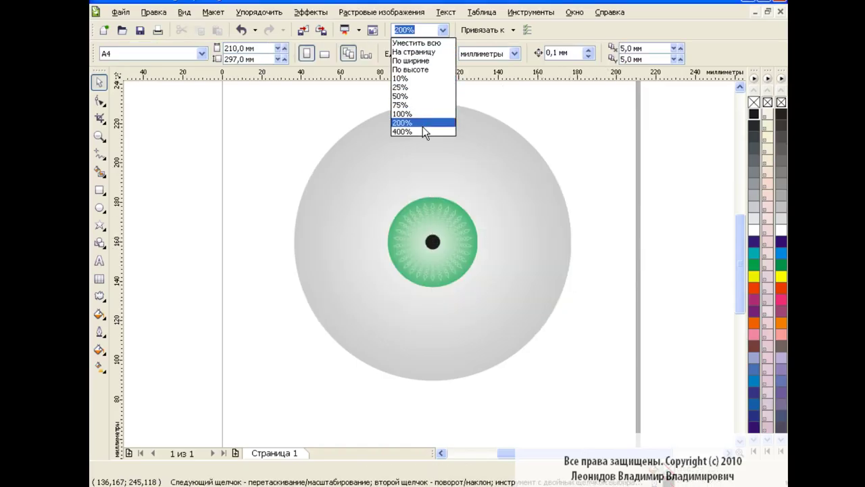
pyautogui.click(423, 128)
pyautogui.click(436, 219)
pyautogui.moveTo(452, 235)
pyautogui.mouseDown()
pyautogui.moveTo(467, 252)
pyautogui.moveTo(436, 220)
pyautogui.mouseUp()
pyautogui.keyDown('shift'); pyautogui.click(515, 191); pyautogui.keyUp('shift')
pyautogui.click(635, 52)
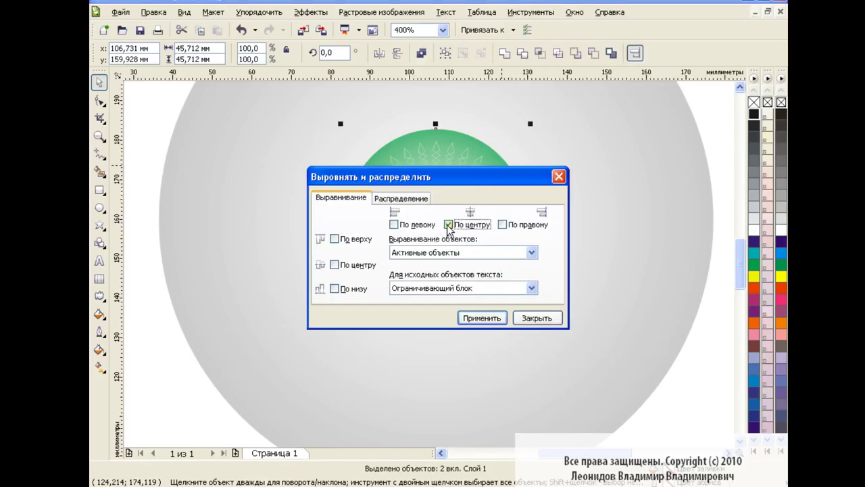
pyautogui.click(549, 321)
pyautogui.click(602, 221)
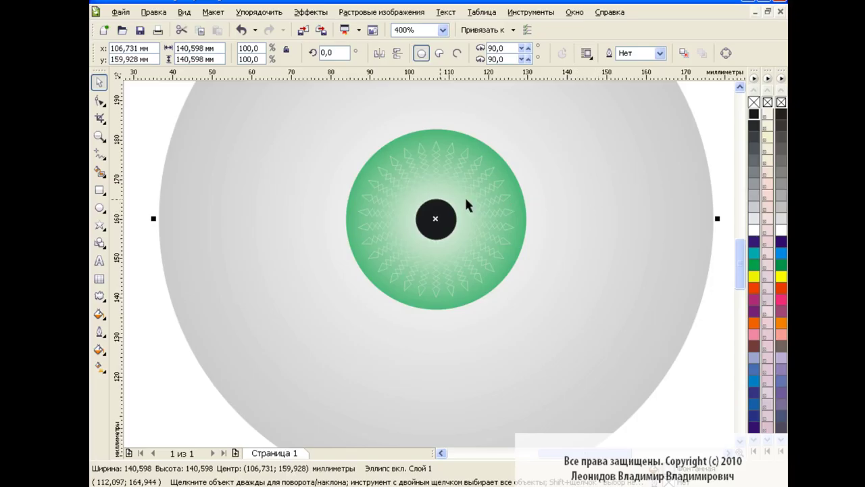
# Step: Draw a small white highlight ellipse on the pupil
pyautogui.click(100, 209)
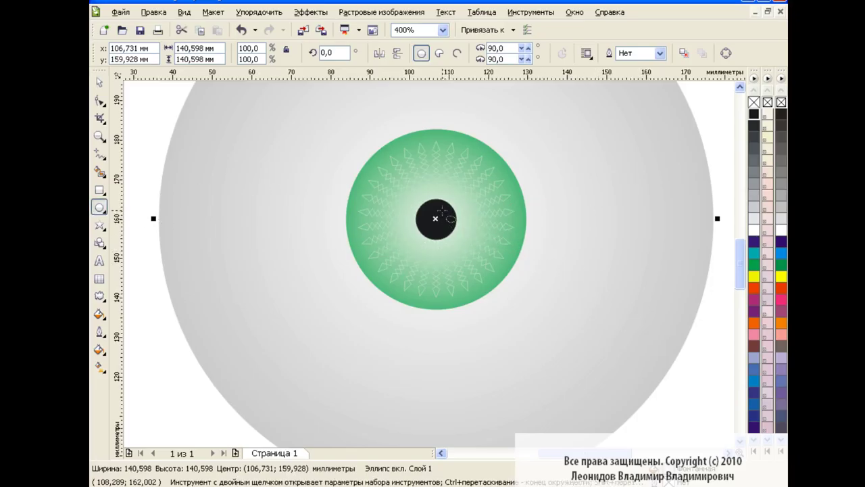
pyautogui.moveTo(435, 219)
pyautogui.mouseDown()
pyautogui.moveTo(442, 239)
pyautogui.moveTo(441, 214)
pyautogui.moveTo(382, 165)
pyautogui.moveTo(390, 174)
pyautogui.mouseUp()
pyautogui.click(99, 82)
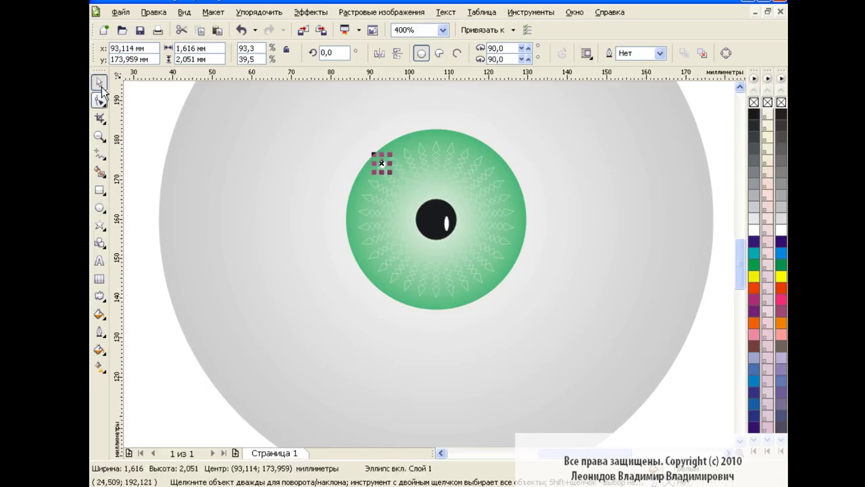
pyautogui.click(588, 194)
# Step: Zoom the view out to 200% and deselect the eyeball circle
pyautogui.click(444, 31)
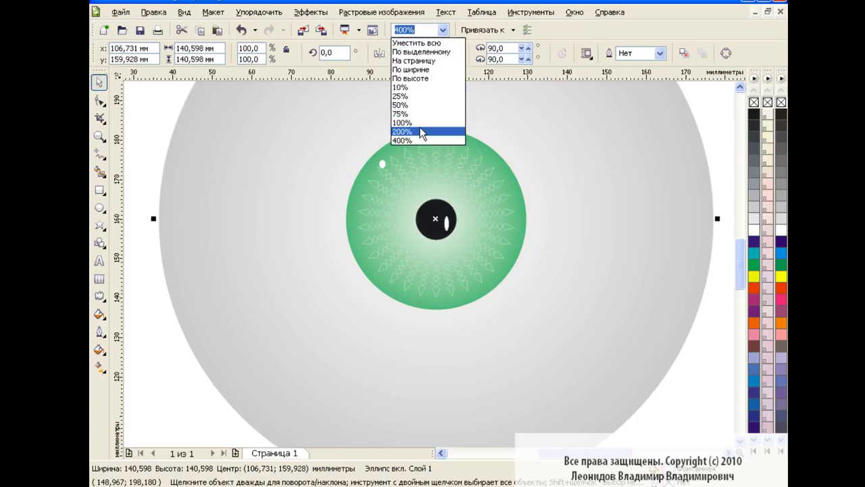
pyautogui.click(420, 132)
pyautogui.click(443, 31)
pyautogui.click(424, 127)
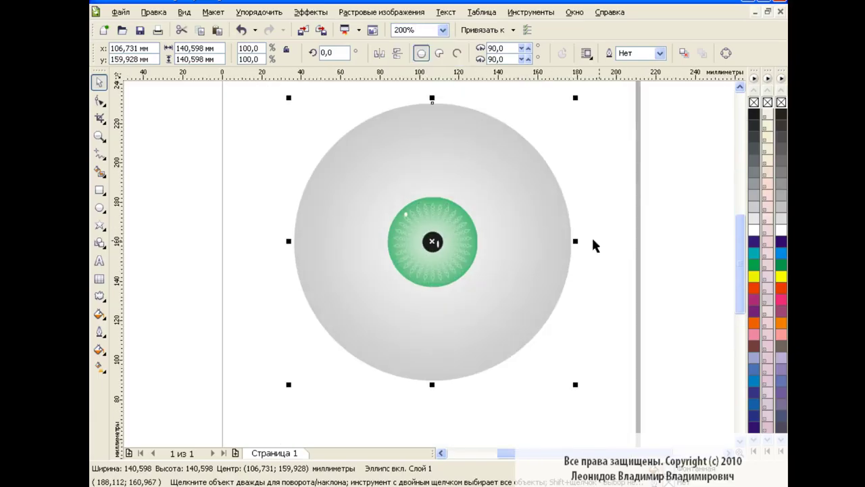
pyautogui.click(609, 237)
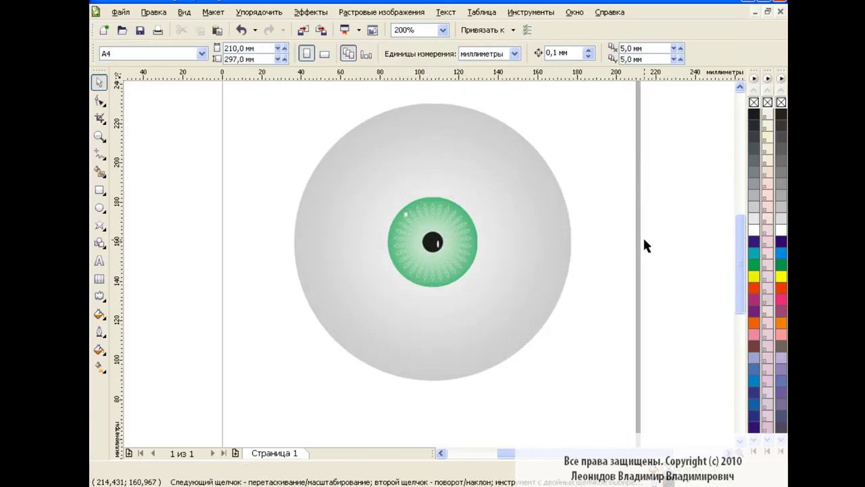
# Step: Draw a tall narrow ellipse, about 83.8 × 160 mm, over the eyeball's left side
pyautogui.click(99, 208)
pyautogui.moveTo(182, 110); pyautogui.dragTo(469, 429)
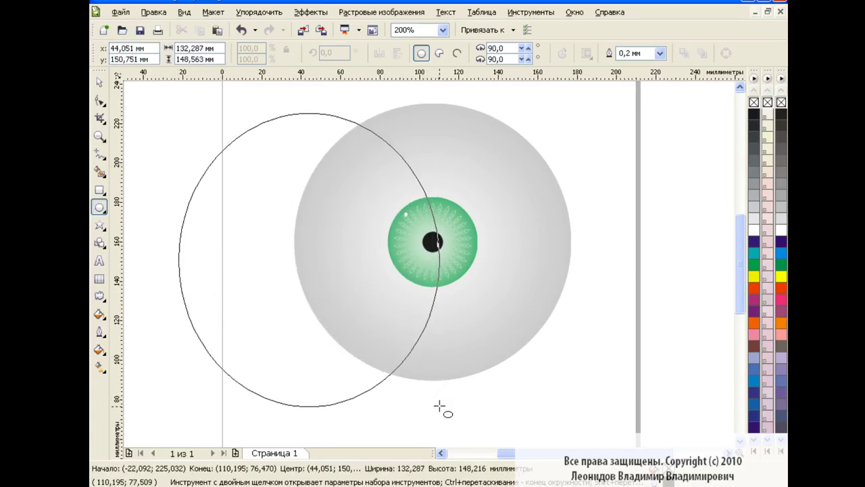
pyautogui.moveTo(323, 270)
pyautogui.mouseDown()
pyautogui.moveTo(316, 254)
pyautogui.moveTo(290, 243)
pyautogui.mouseUp()
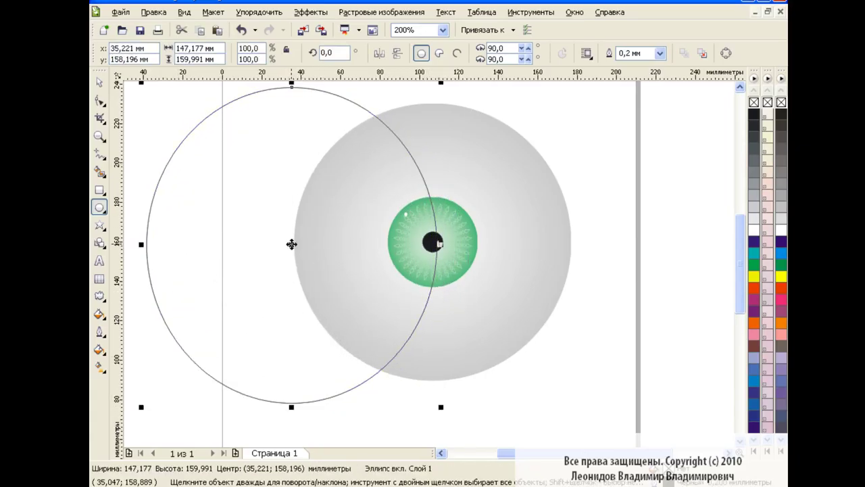
pyautogui.moveTo(439, 245)
pyautogui.mouseDown()
pyautogui.moveTo(482, 245)
pyautogui.moveTo(312, 245)
pyautogui.mouseUp()
pyautogui.moveTo(229, 243); pyautogui.dragTo(352, 242)
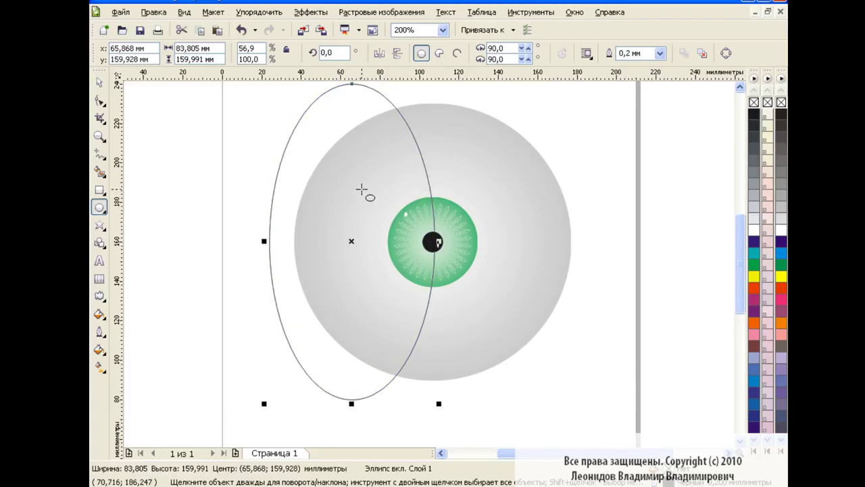
# Step: Open the Object Manager listing the ellipses and star
pyautogui.press('F5')
pyautogui.moveTo(303, 195)
pyautogui.mouseDown()
pyautogui.moveTo(436, 298)
pyautogui.moveTo(304, 195)
pyautogui.mouseUp()
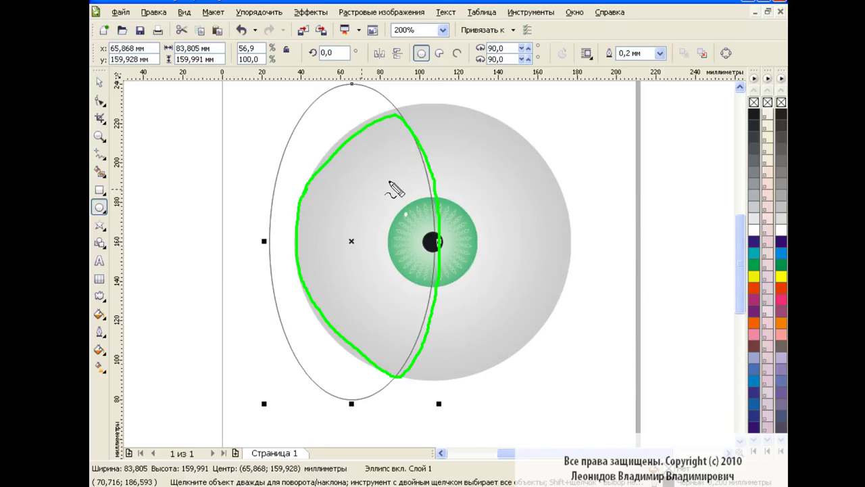
pyautogui.press('Escape')
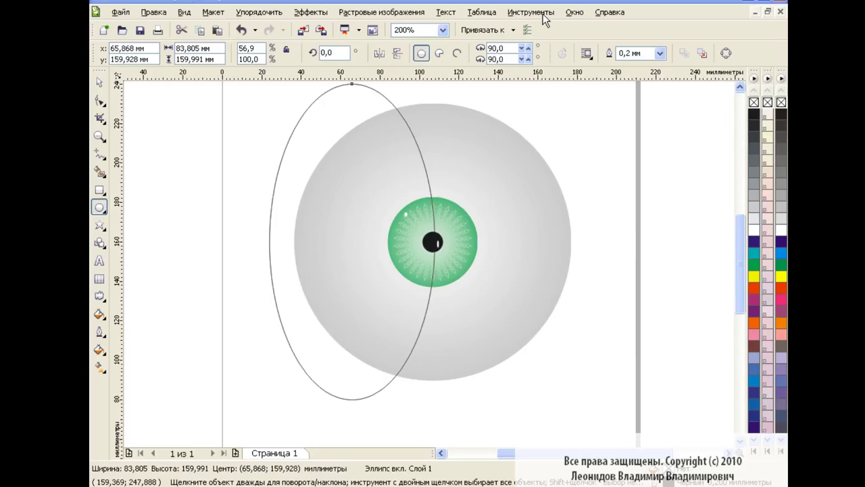
pyautogui.click(543, 13)
pyautogui.click(561, 90)
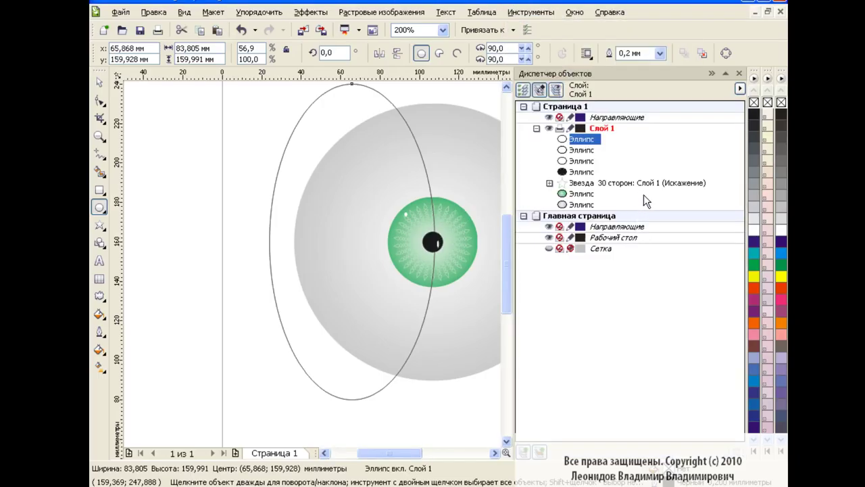
# Step: Raise the grey circle in the object stack and Smart Fill the ellipse–eyeball overlap into a crescent
pyautogui.click(587, 204)
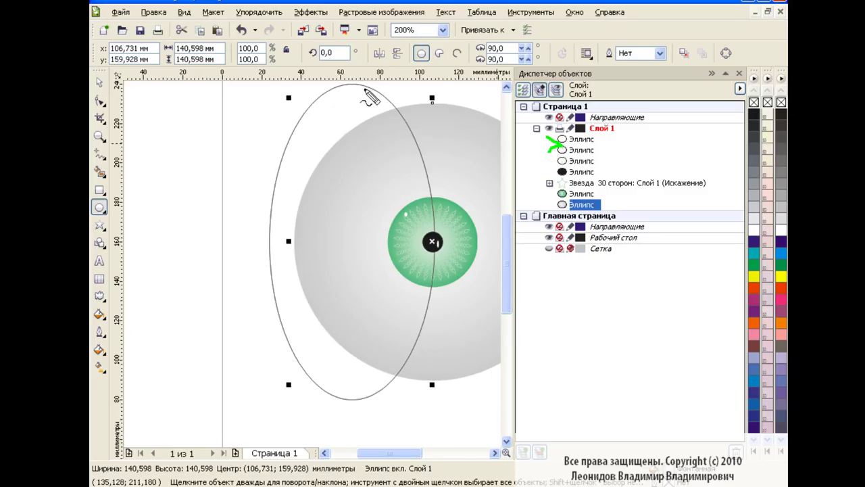
pyautogui.moveTo(581, 205); pyautogui.dragTo(580, 150)
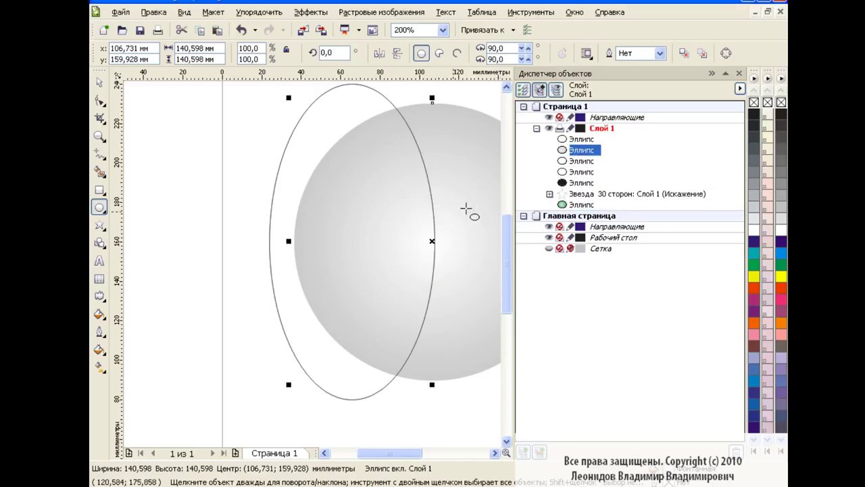
pyautogui.click(100, 173)
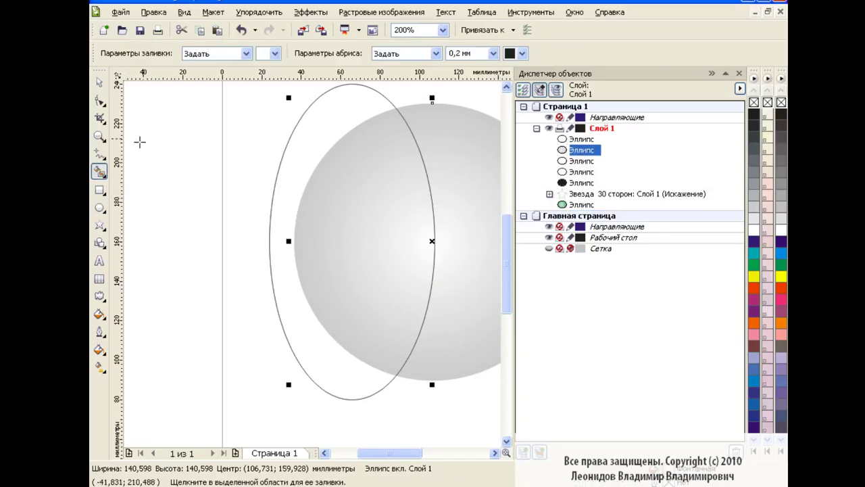
pyautogui.click(274, 54)
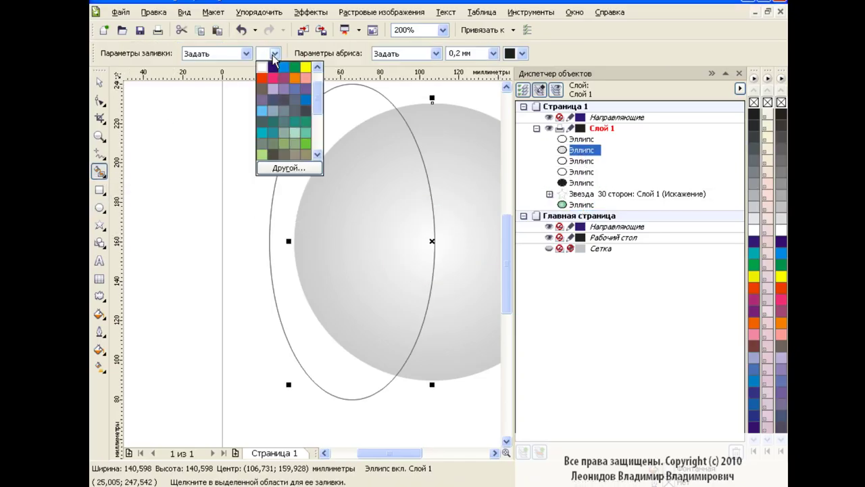
pyautogui.click(372, 225)
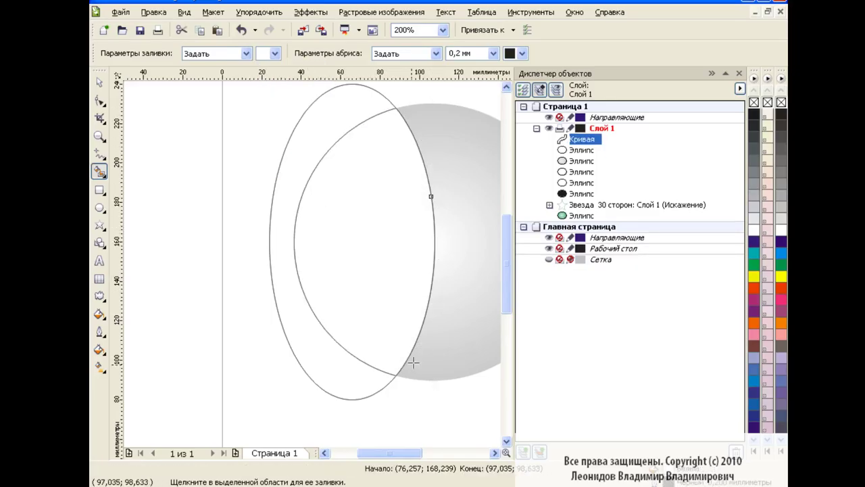
# Step: Delete the tall ellipse, move the grey circle back below the iris, and close the Object Manager
pyautogui.click(99, 82)
pyautogui.click(297, 135)
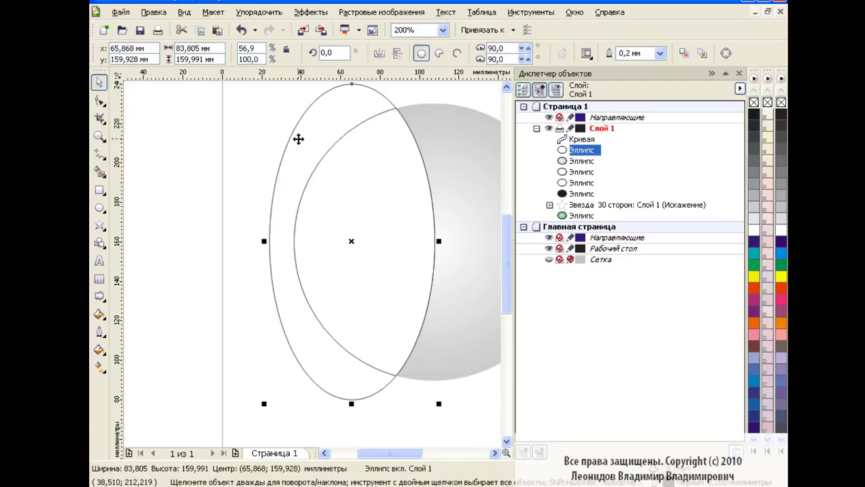
pyautogui.press('Delete')
pyautogui.moveTo(585, 150); pyautogui.dragTo(588, 210)
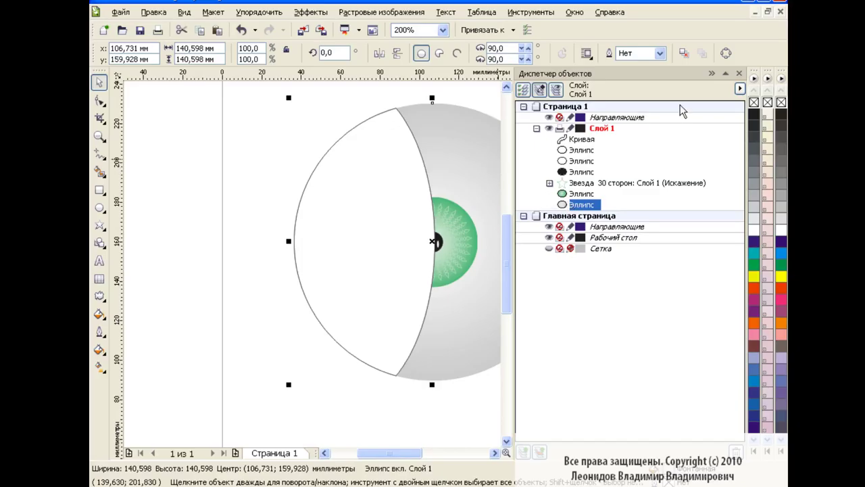
pyautogui.click(740, 73)
# Step: Remove the outline from the white crescent
pyautogui.click(338, 203)
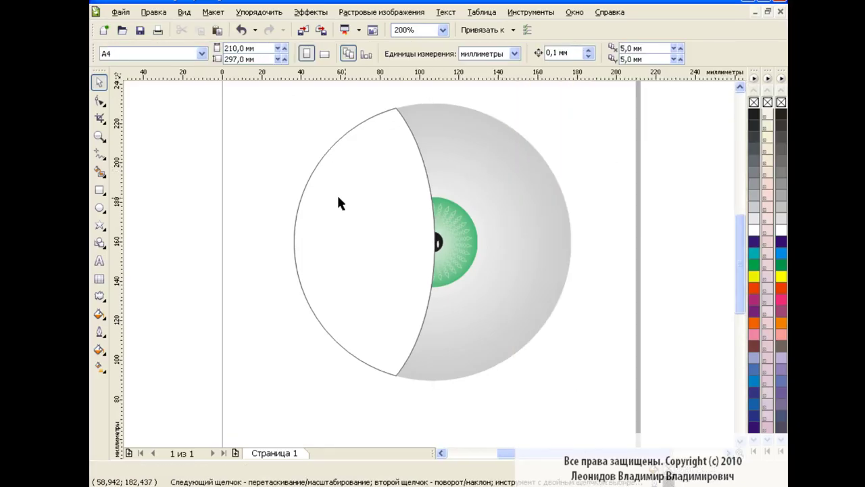
pyautogui.click(430, 197)
pyautogui.rightClick(754, 102)
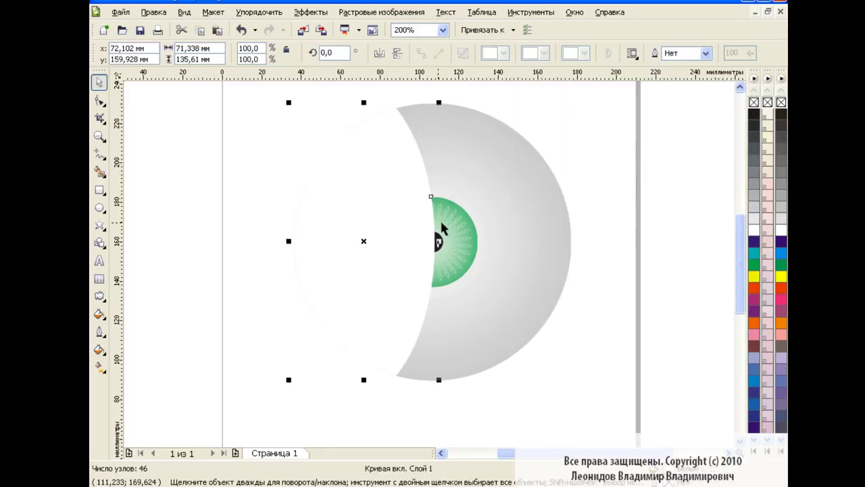
# Step: Apply a linear transparency across the crescent, fading it toward the iris
pyautogui.click(99, 296)
pyautogui.click(155, 393)
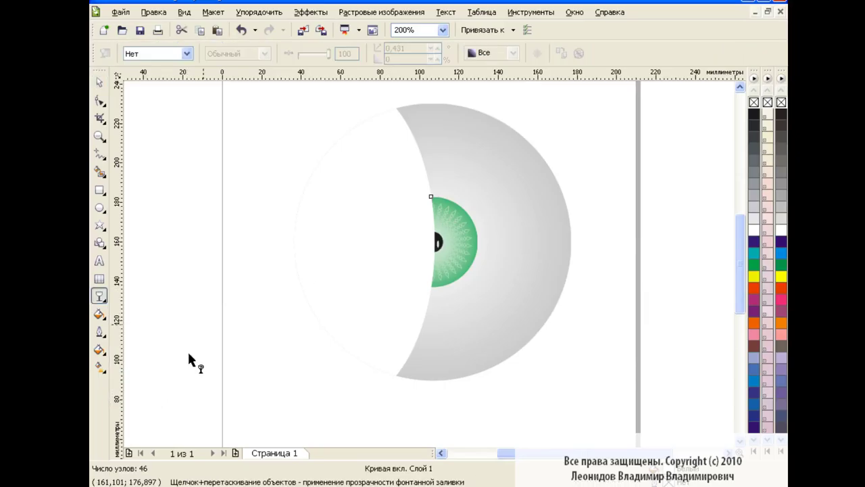
pyautogui.moveTo(225, 239)
pyautogui.mouseDown()
pyautogui.moveTo(516, 236)
pyautogui.moveTo(529, 245)
pyautogui.mouseUp()
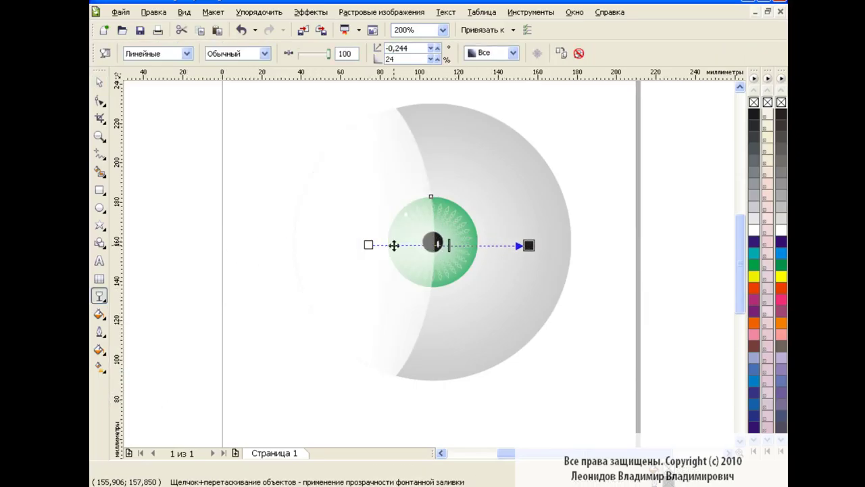
pyautogui.moveTo(225, 240)
pyautogui.mouseDown()
pyautogui.moveTo(265, 235)
pyautogui.moveTo(195, 244)
pyautogui.mouseUp()
pyautogui.moveTo(363, 244)
pyautogui.mouseDown()
pyautogui.moveTo(403, 246)
pyautogui.moveTo(277, 245)
pyautogui.mouseUp()
pyautogui.moveTo(529, 245)
pyautogui.mouseDown()
pyautogui.moveTo(435, 244)
pyautogui.moveTo(493, 240)
pyautogui.mouseUp()
pyautogui.press('space')
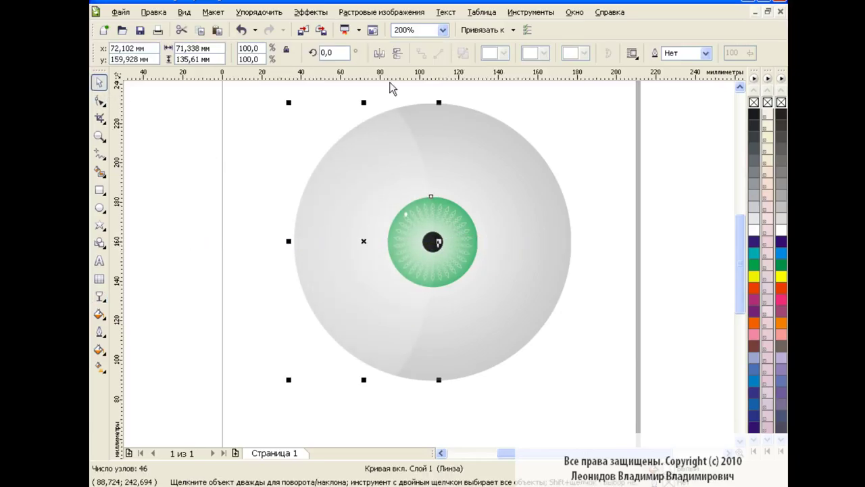
pyautogui.click(443, 30)
# Step: Zoom to 100% to view the finished eyeball on the A4 page, leaving nothing selected
pyautogui.click(449, 118)
pyautogui.click(540, 231)
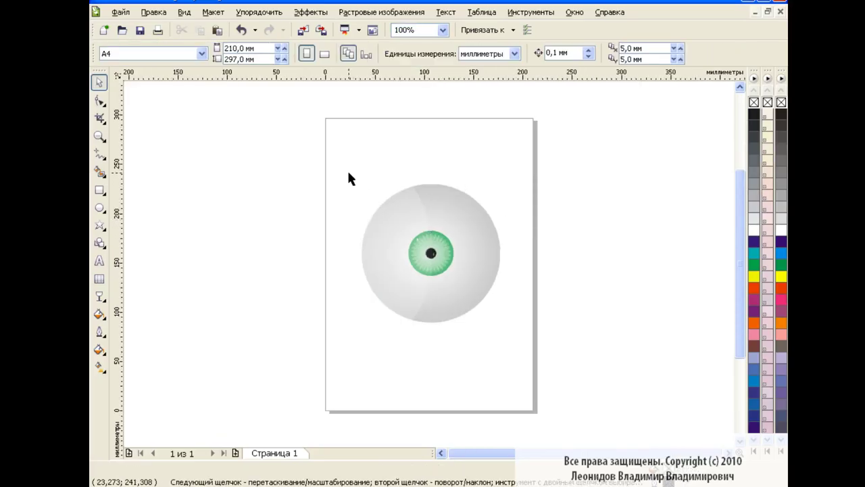
pyautogui.moveTo(348, 178); pyautogui.dragTo(534, 331)
pyautogui.click(539, 248)
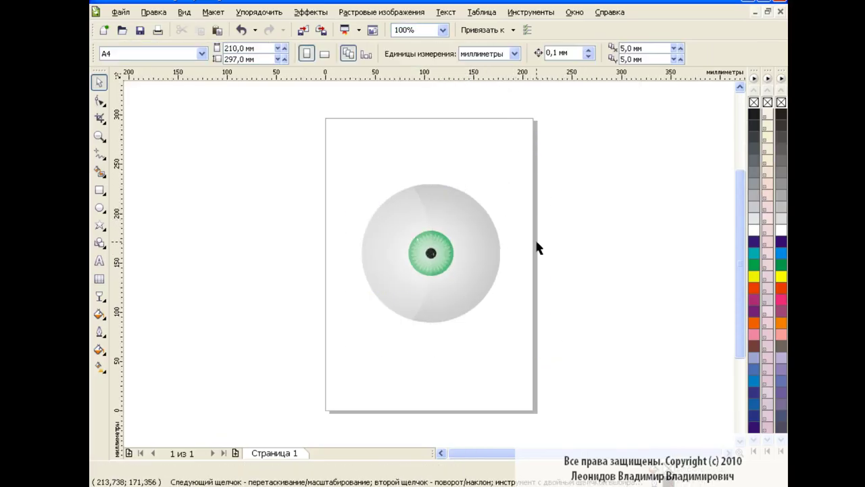